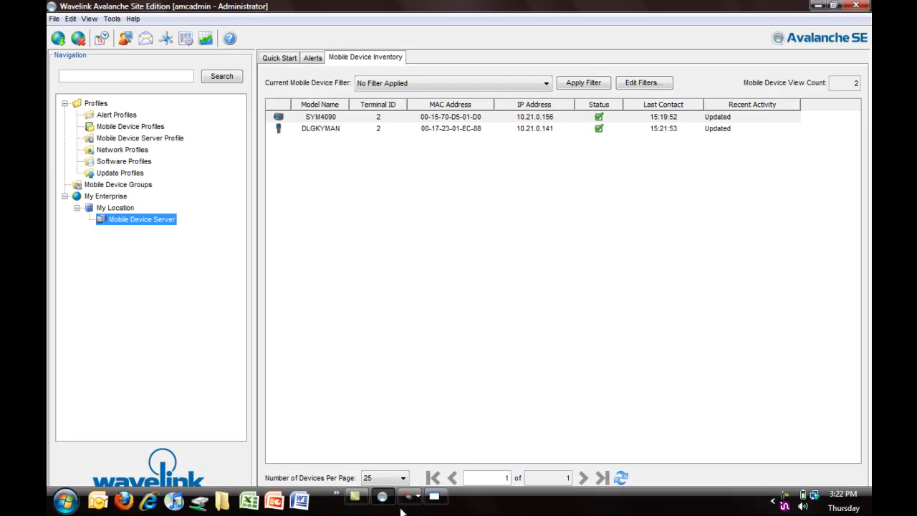
- On the 10.21.0.141 device's remote view, launch TelnetCE and connect to the Picking Demo host
click(407, 501)
click(440, 466)
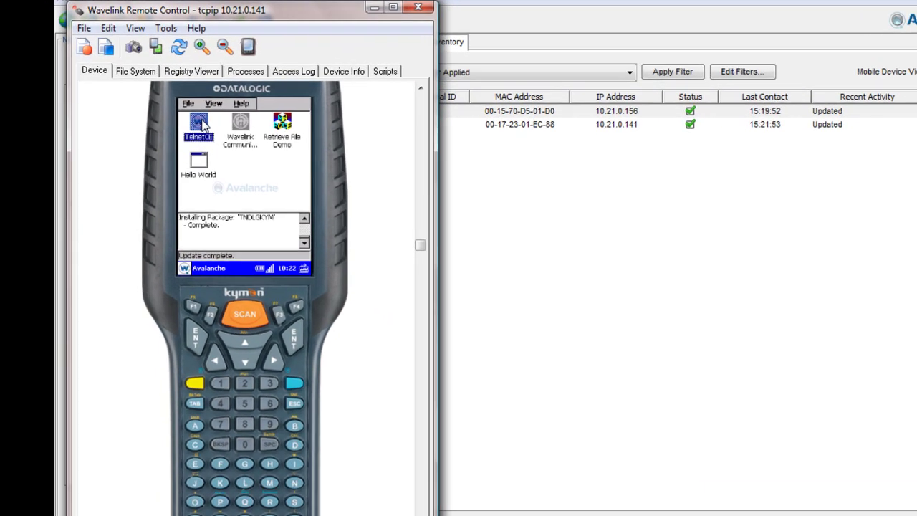
double_click(185, 116)
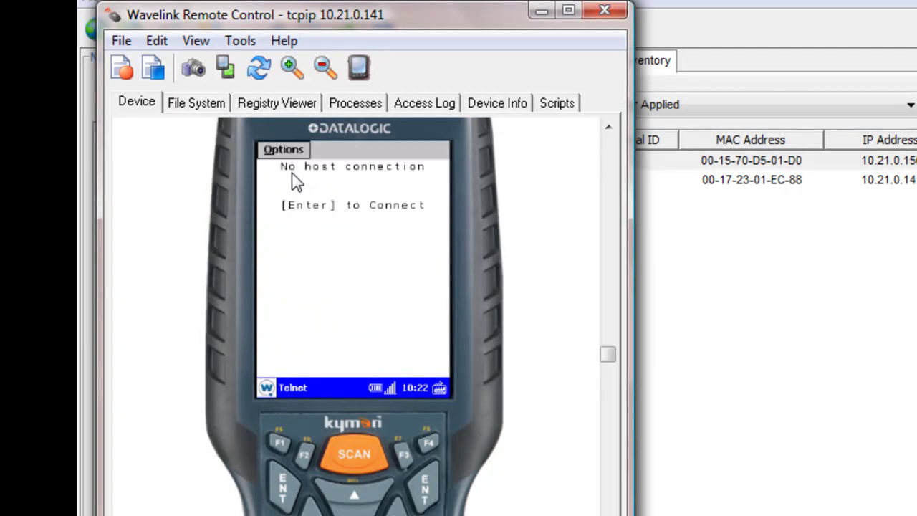
key(Return)
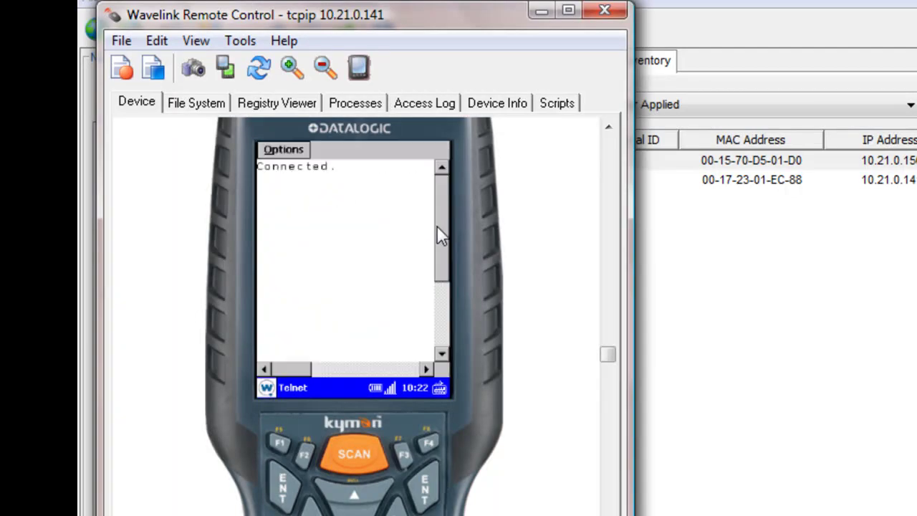
- Start a telnet Screen Capture and begin naming the capture file data
click(284, 150)
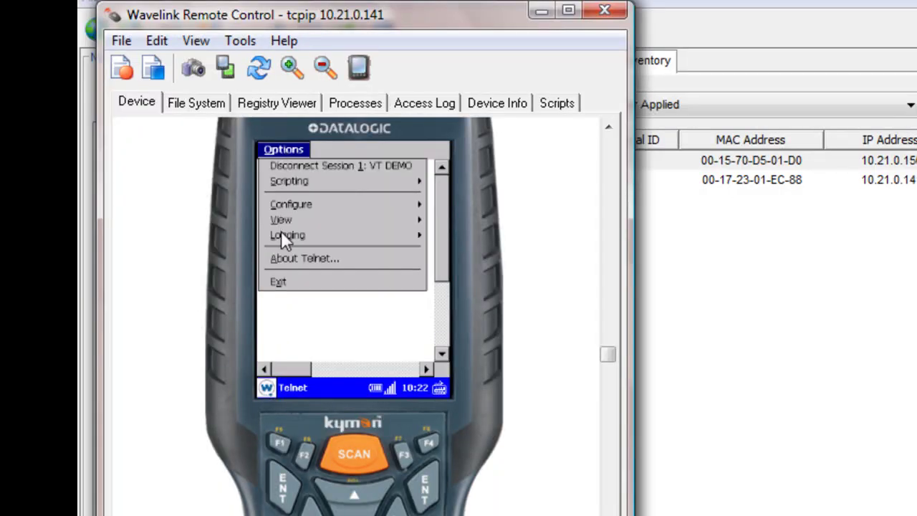
mouse_move(281, 234)
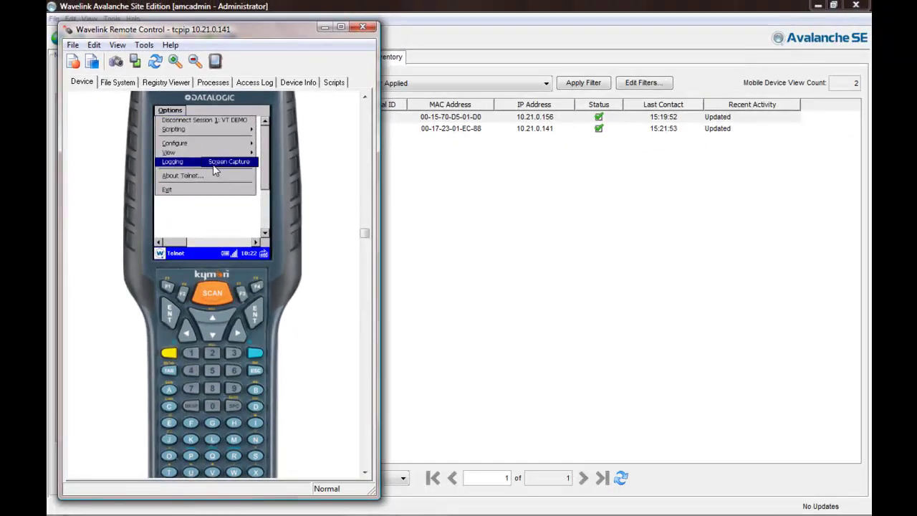
click(213, 164)
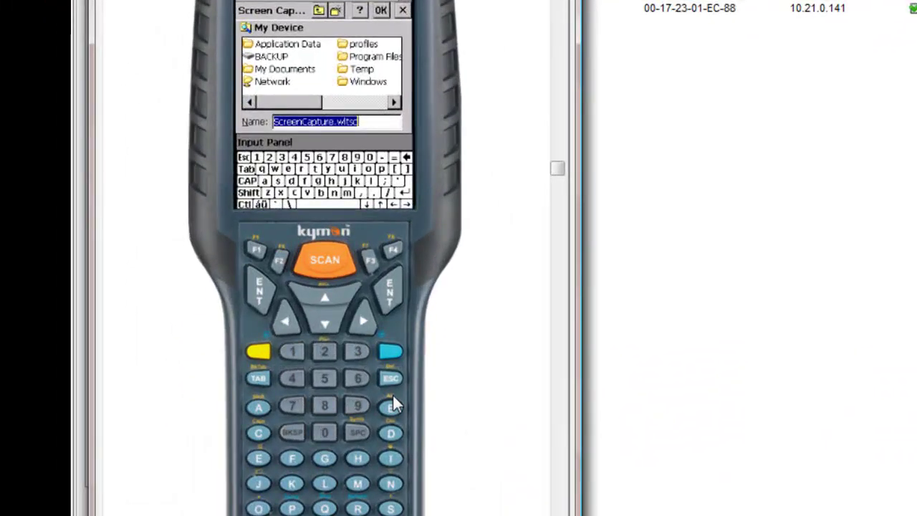
click(388, 433)
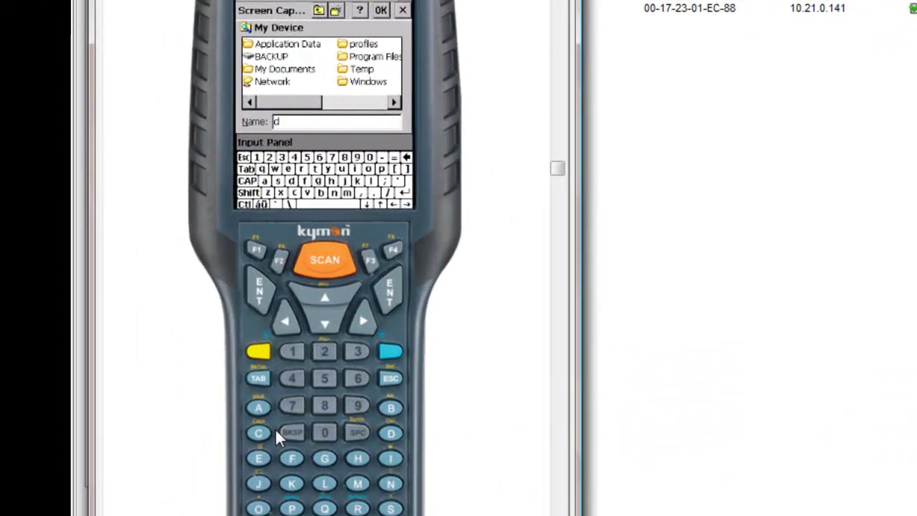
click(260, 407)
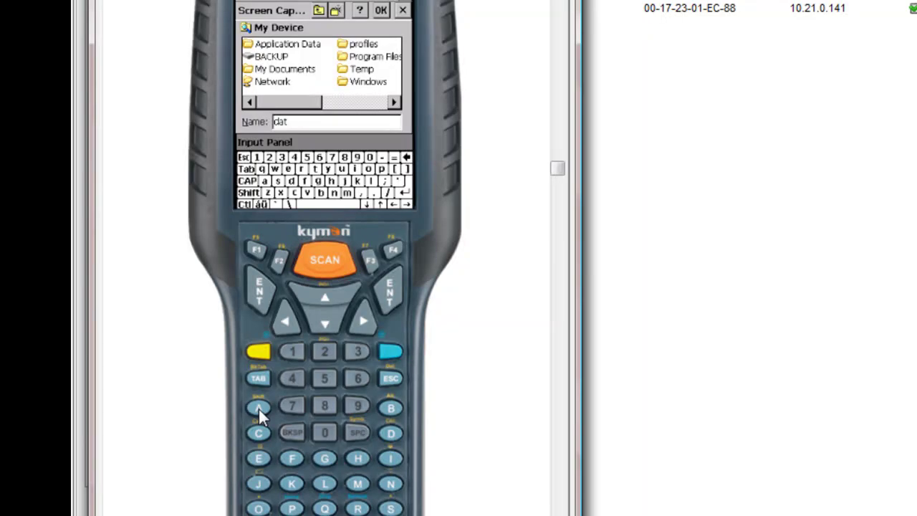
- Save the capture, then in the Picking Demo locate bin1 and pick quantity 2
click(393, 293)
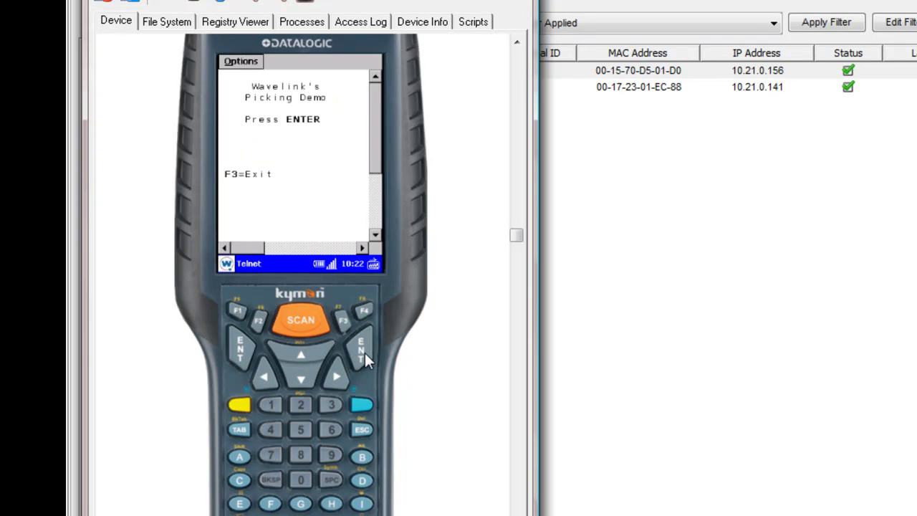
click(364, 352)
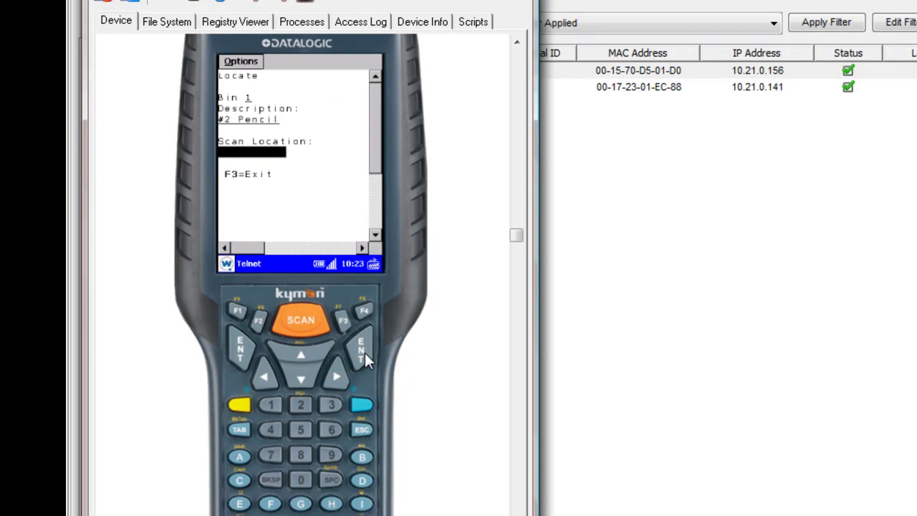
click(349, 452)
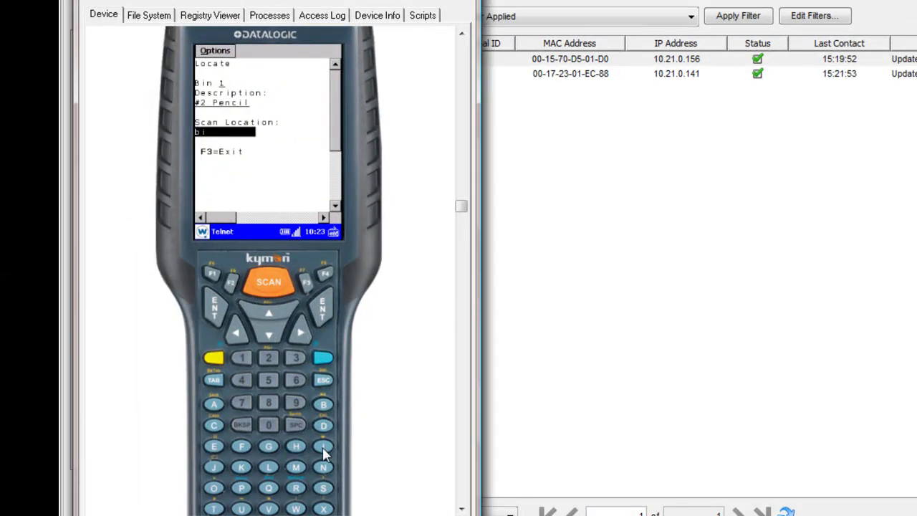
click(322, 467)
click(239, 357)
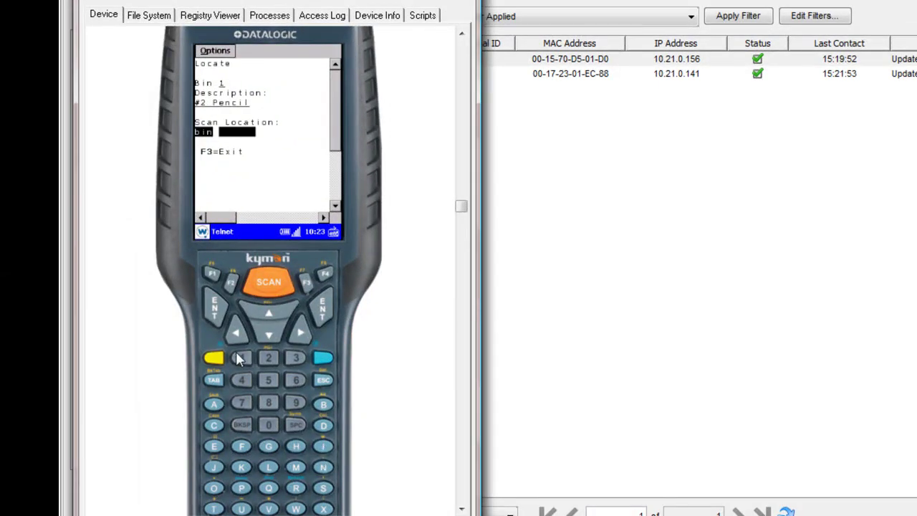
click(327, 305)
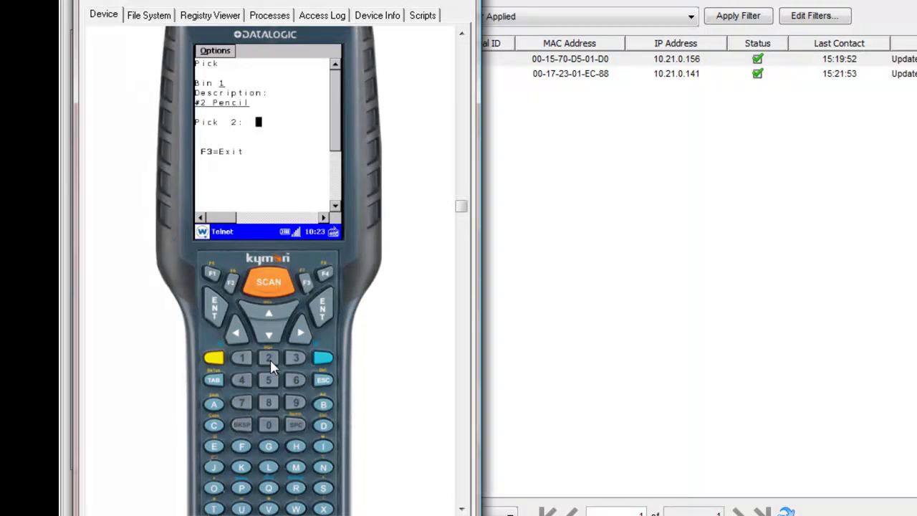
click(270, 359)
click(323, 302)
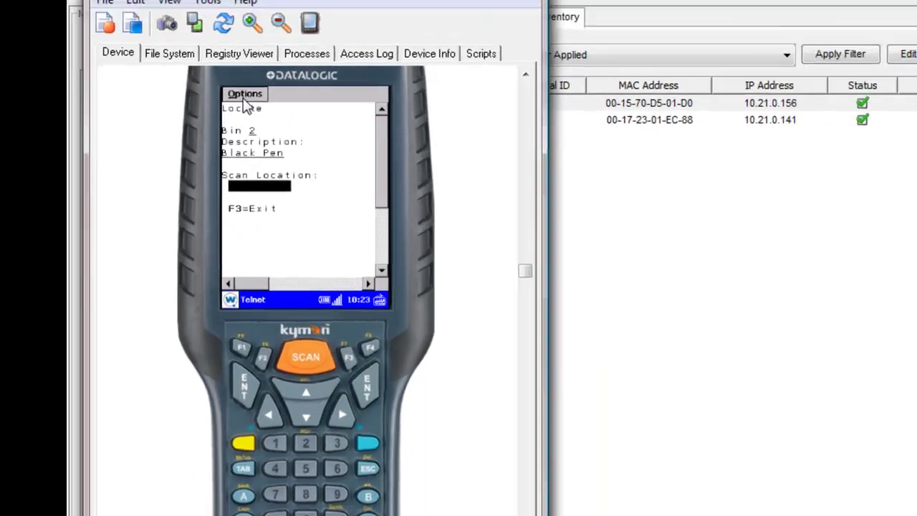
- Turn off telnet screen capturing via Options > Logging > Screen Capture and confirm
click(215, 52)
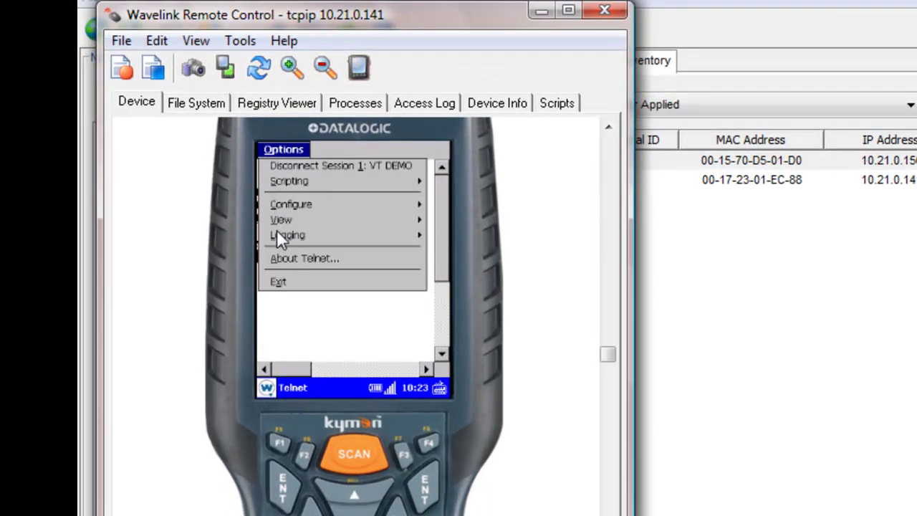
click(278, 233)
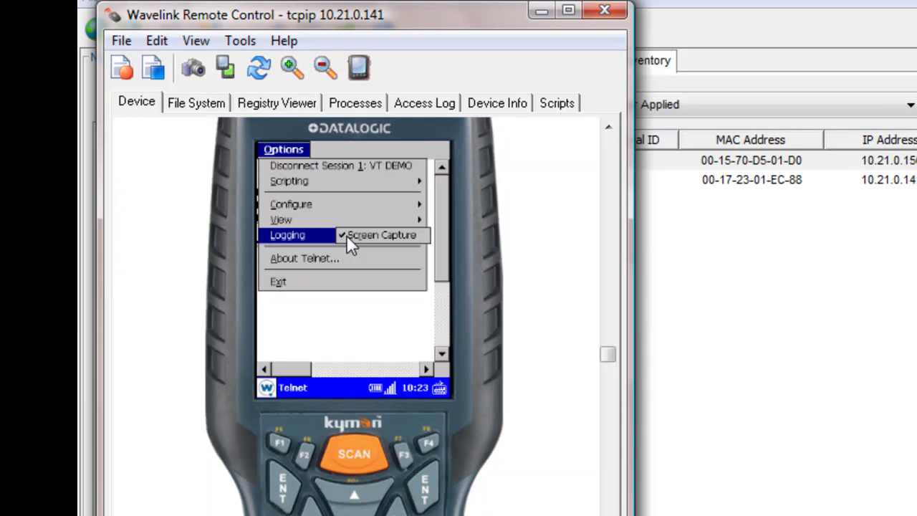
click(346, 234)
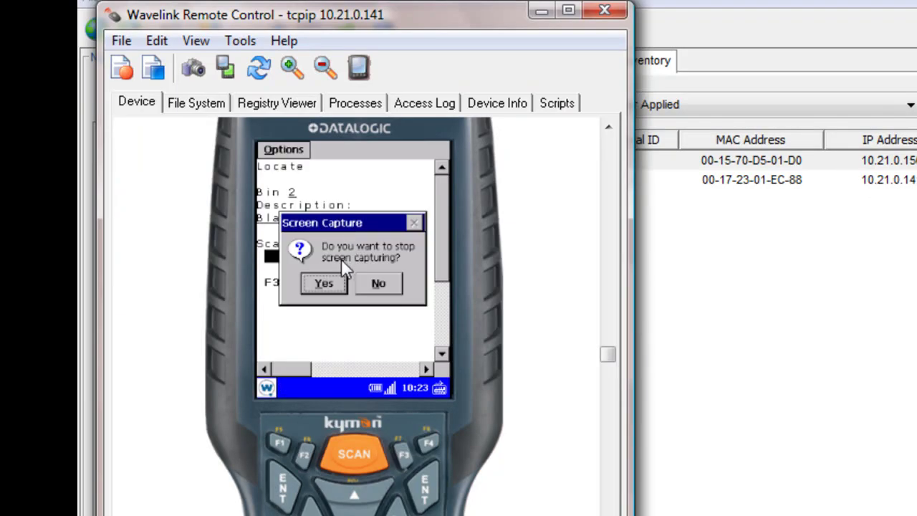
click(324, 284)
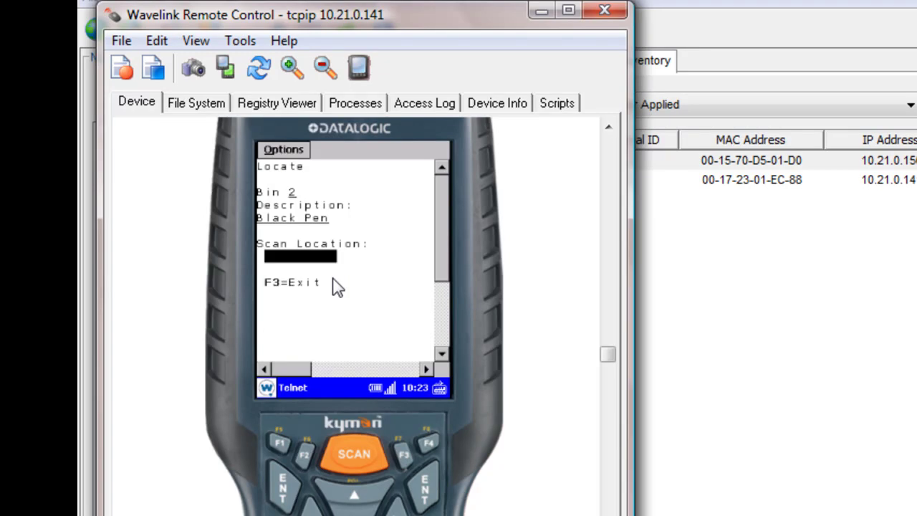
- Copy data.wlt from the device's file system to a folder on the PC
click(210, 109)
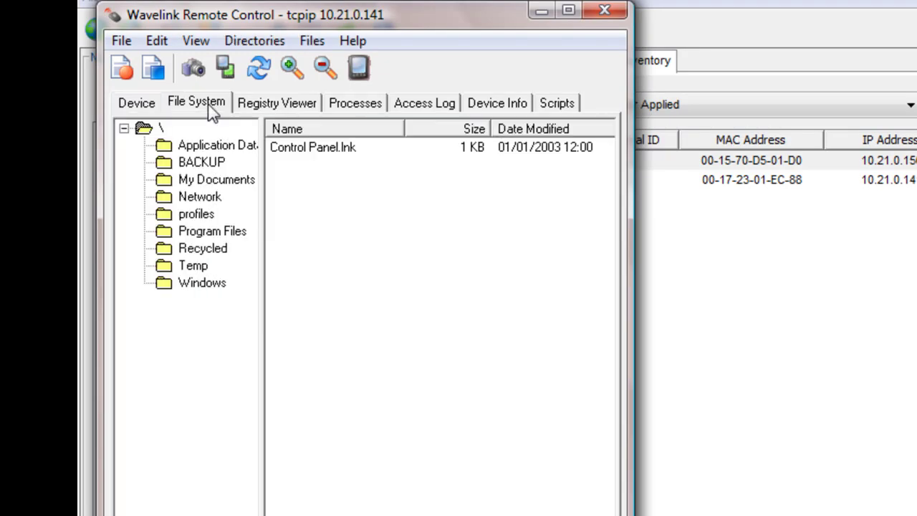
click(259, 71)
right_click(293, 170)
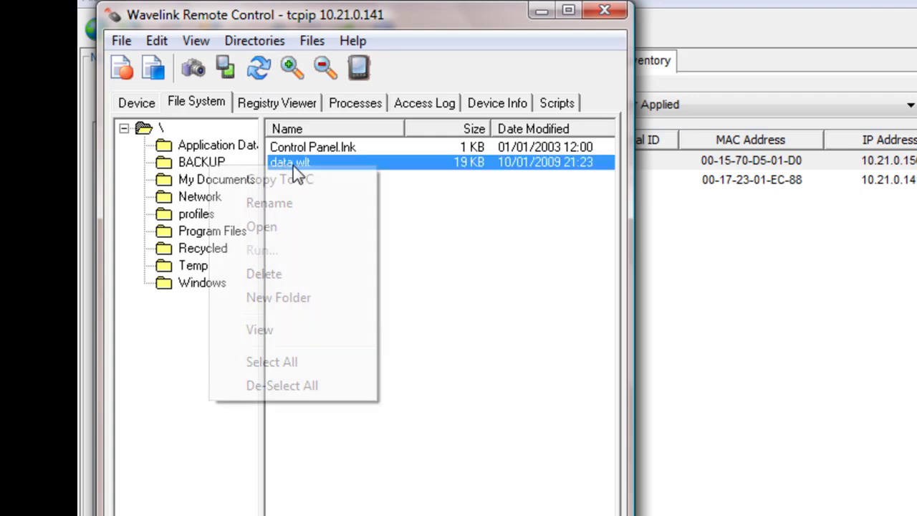
click(279, 174)
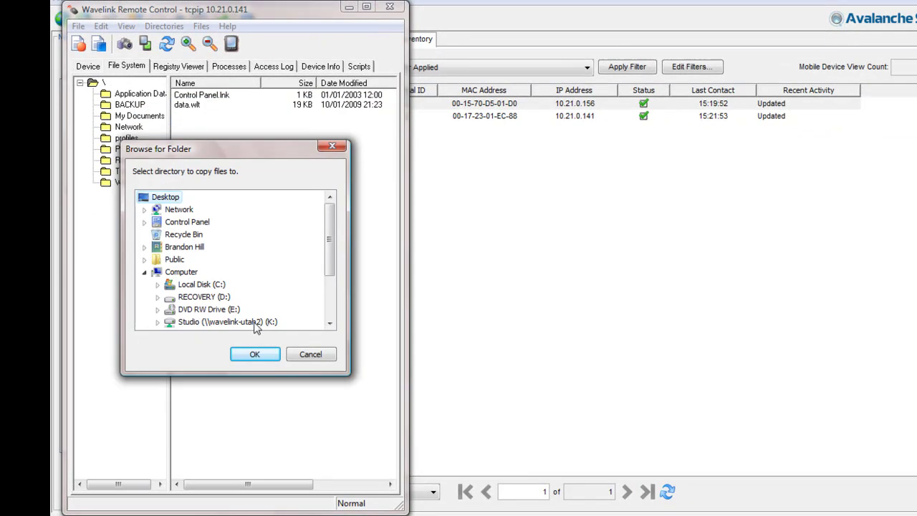
click(255, 355)
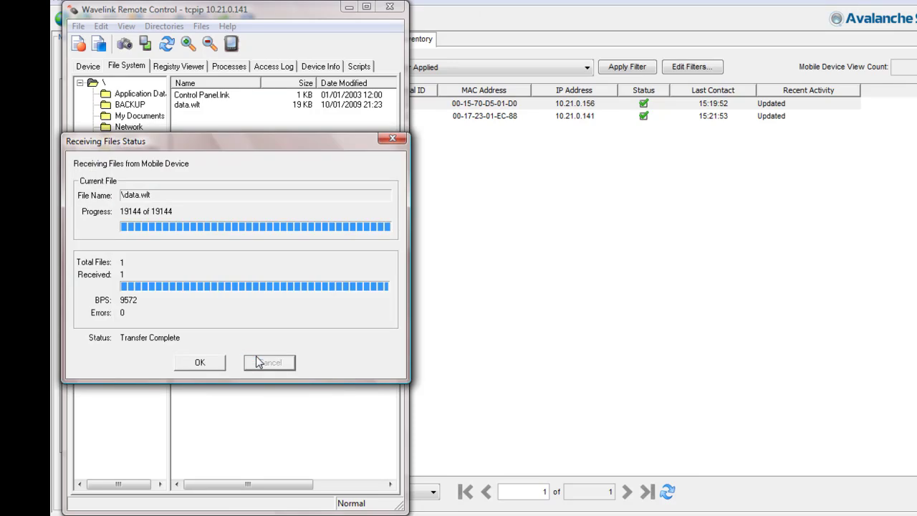
click(217, 366)
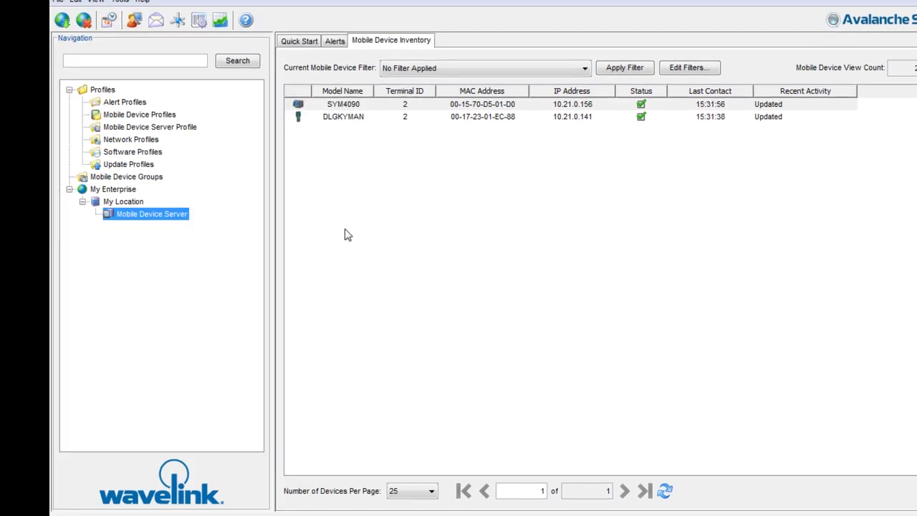
- Open Configure for the TN504000 TelnetCE package under Software Profiles
click(135, 164)
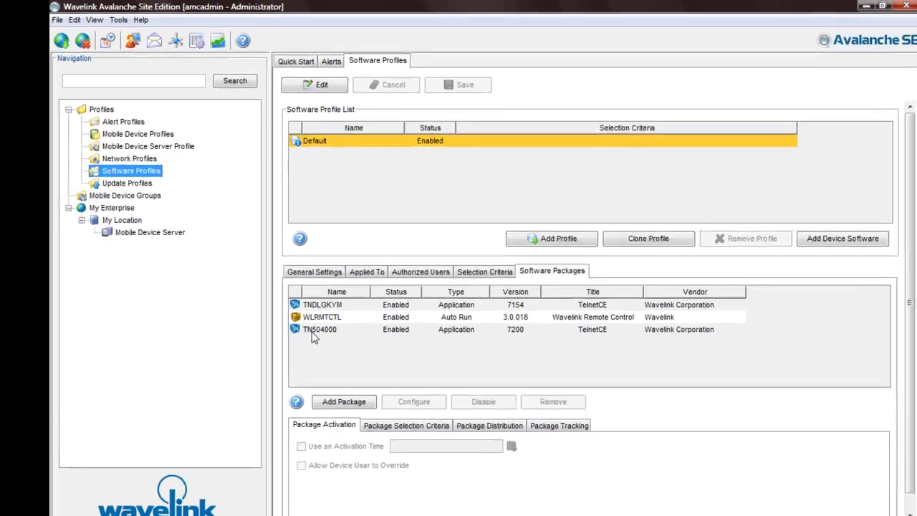
click(313, 334)
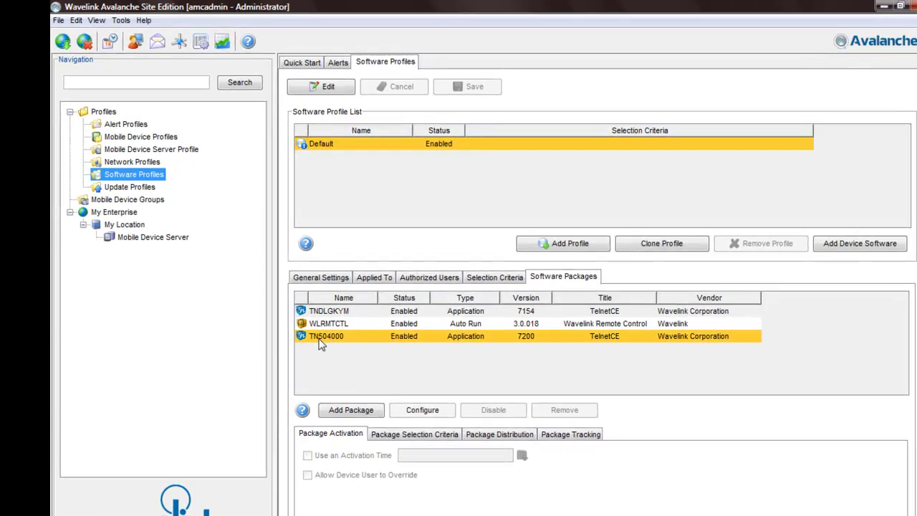
right_click(314, 334)
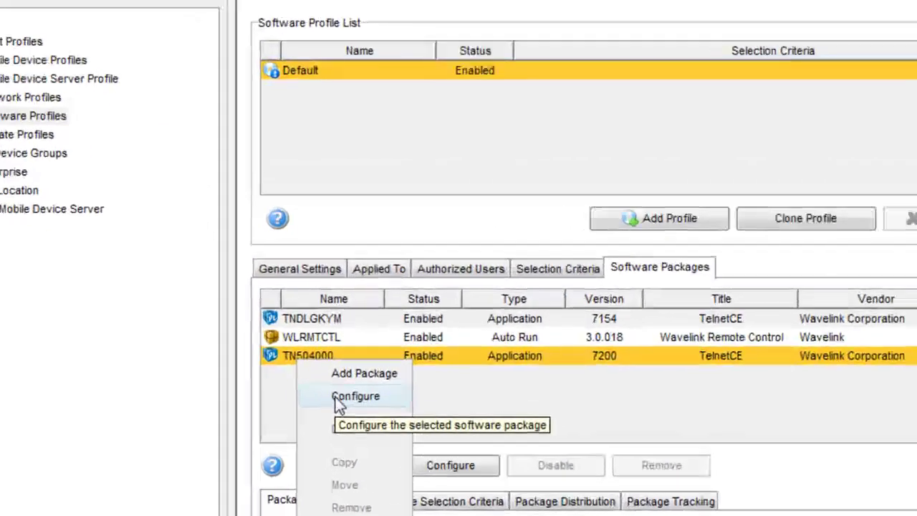
click(347, 366)
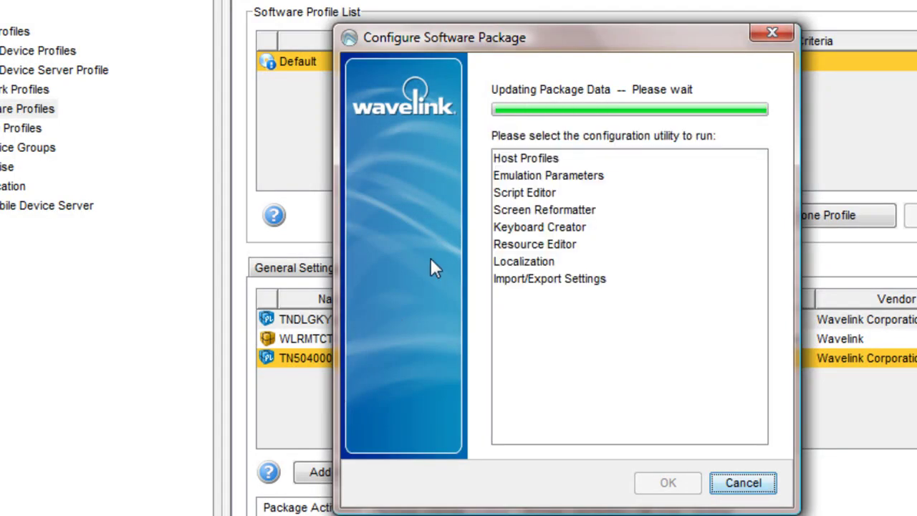
- Launch Screen Reformatter and import moto.wltsc, accepting the 4 screens added message
click(516, 215)
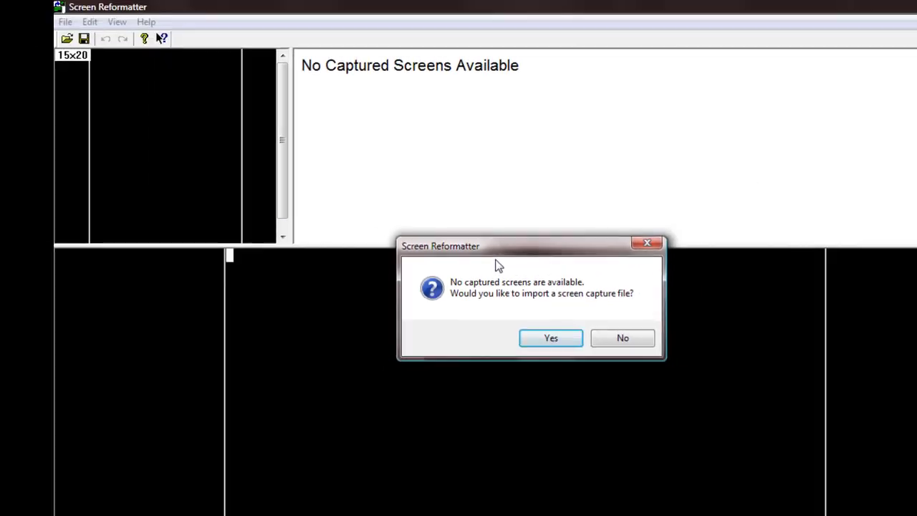
click(549, 338)
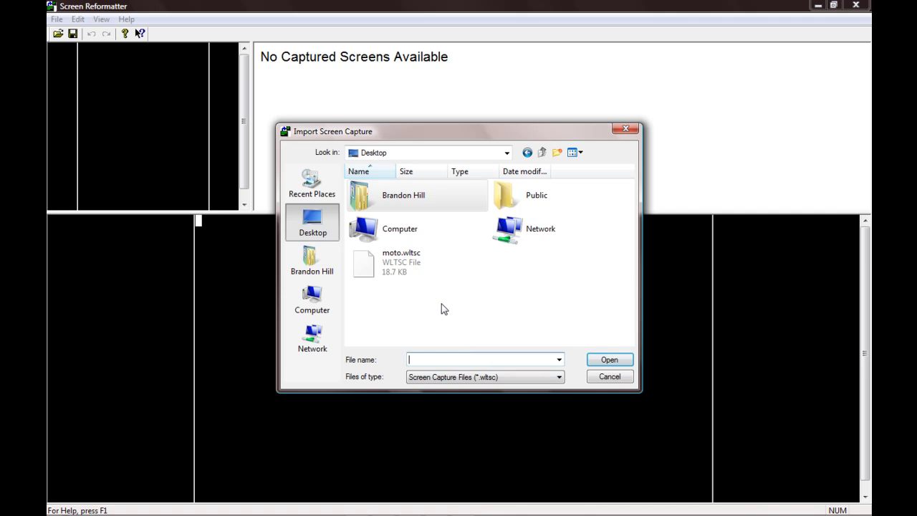
double_click(394, 265)
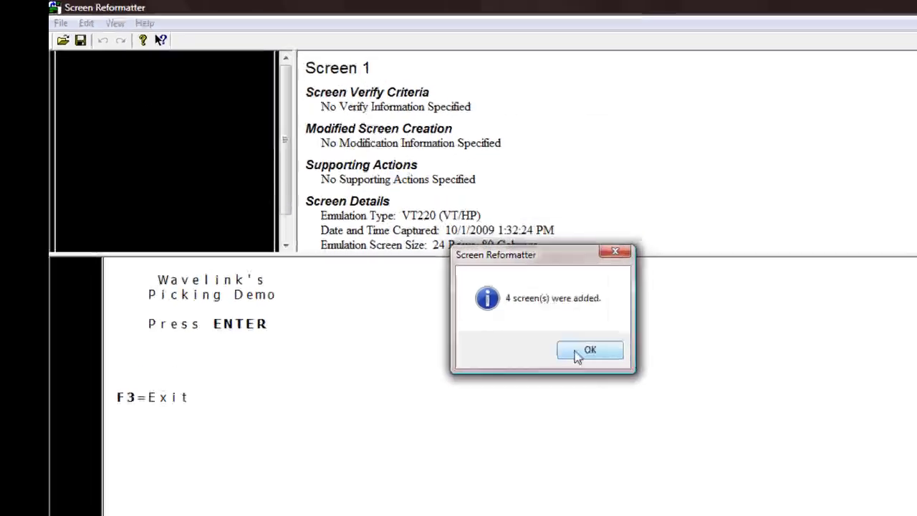
click(498, 292)
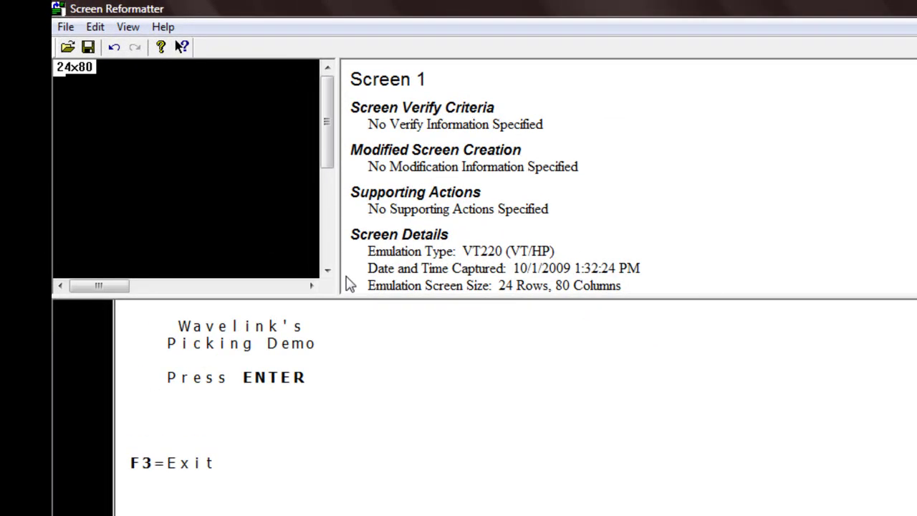
- Widen the preview and reformatted panes and advance to the captured Pick screen
drag(342, 277, 541, 371)
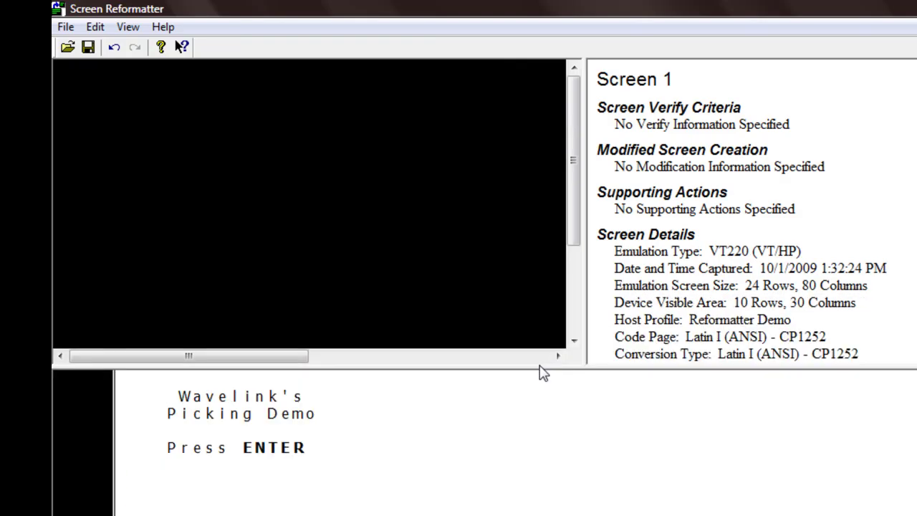
drag(587, 265, 630, 265)
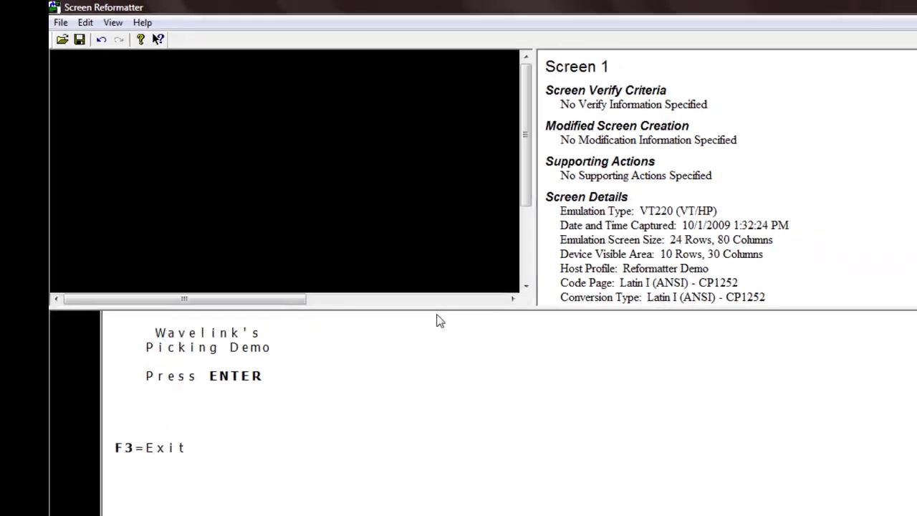
right_click(404, 360)
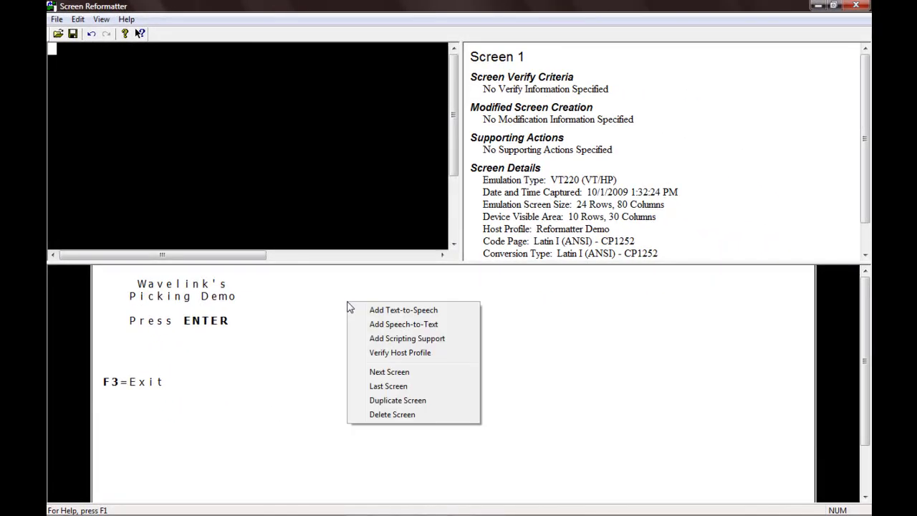
click(375, 372)
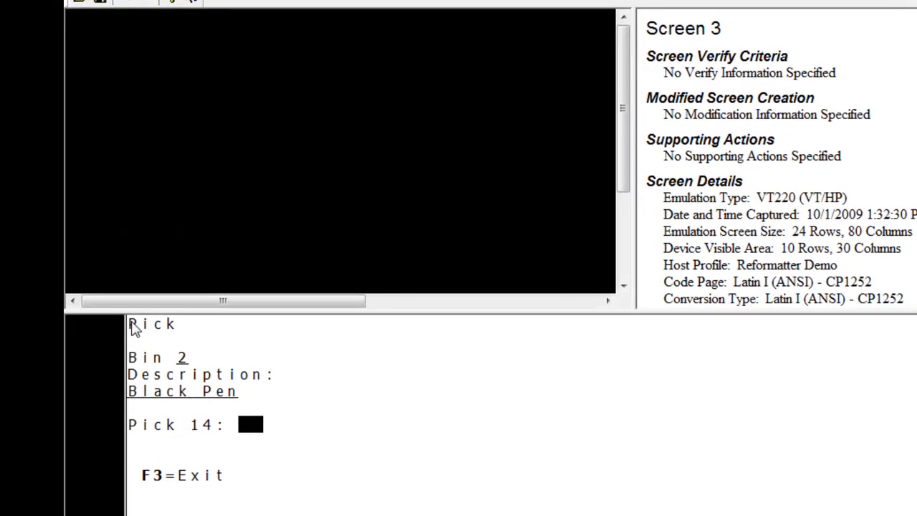
- Add the selected Pick text as verify criteria for the screen
drag(152, 330, 177, 336)
right_click(176, 334)
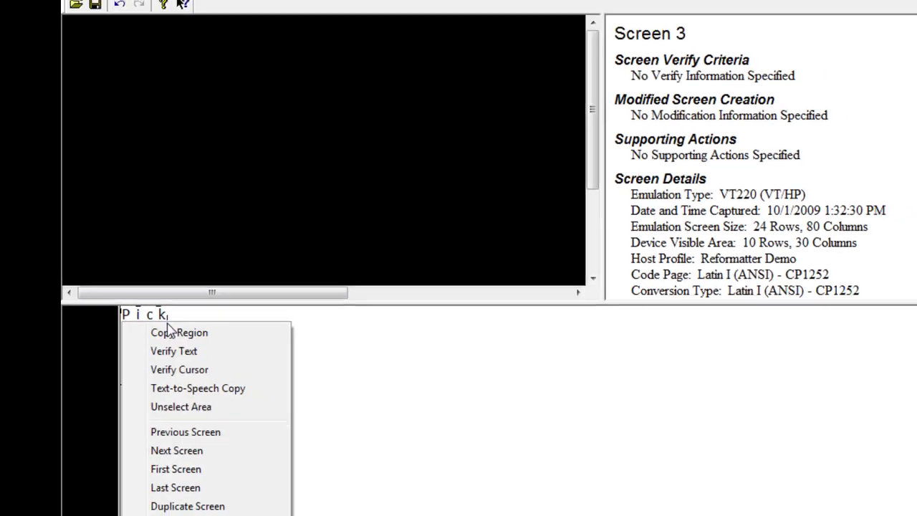
click(183, 362)
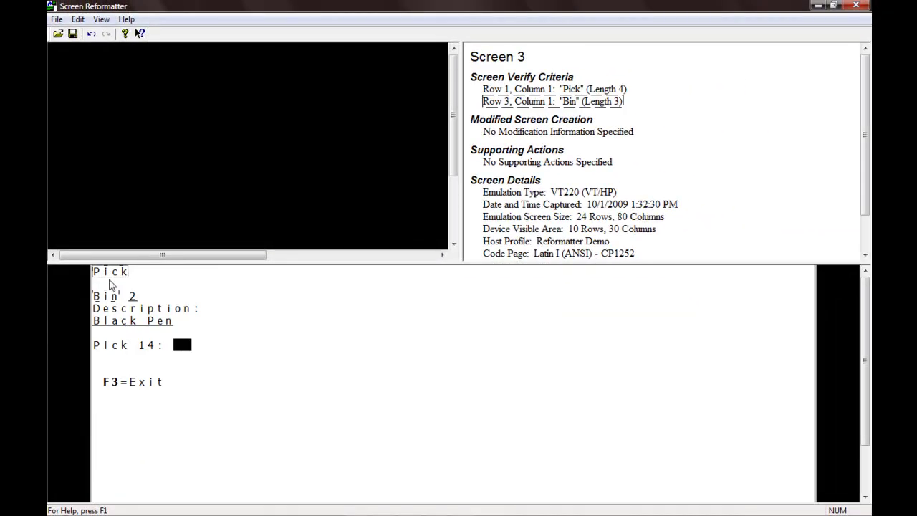
- Start a Copy Region of the Pick title to the reformatted screen
drag(94, 272, 129, 284)
right_click(129, 284)
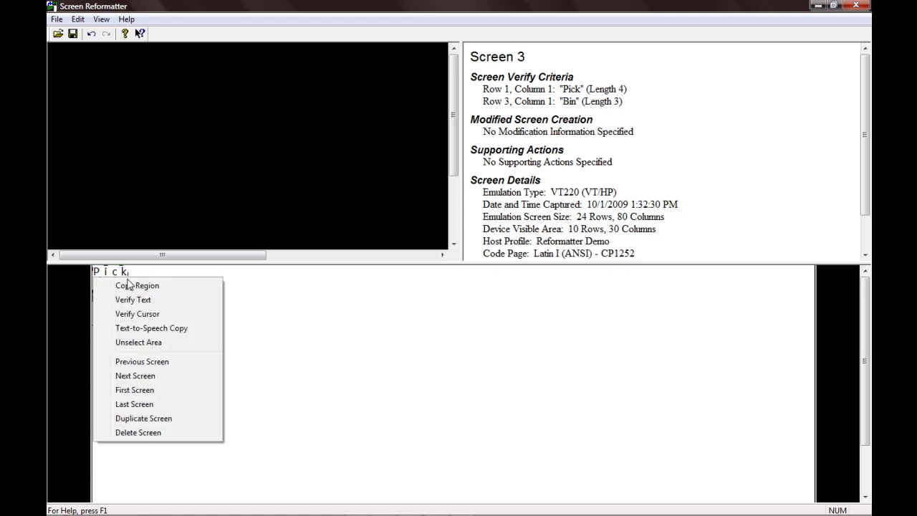
click(131, 286)
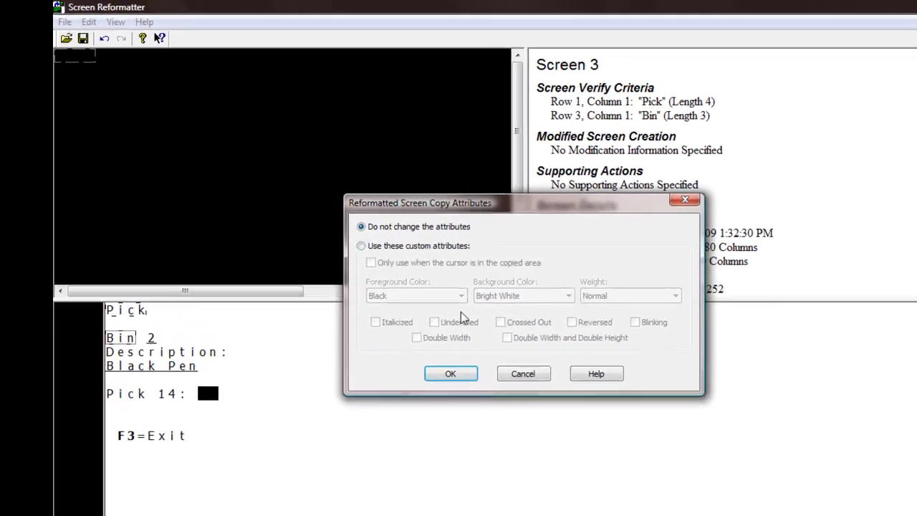
- Place the Pick title at the top, then add Bin bold, double width and height, on row 6
click(419, 338)
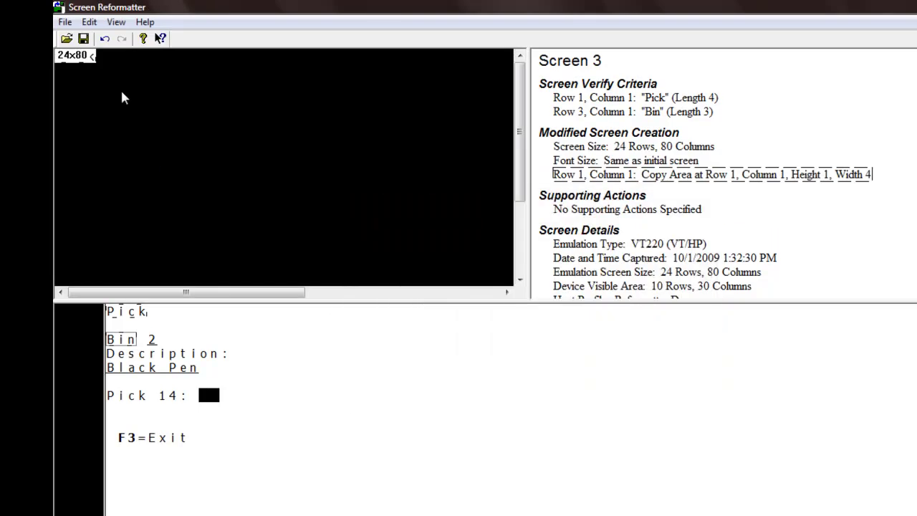
drag(81, 66, 378, 70)
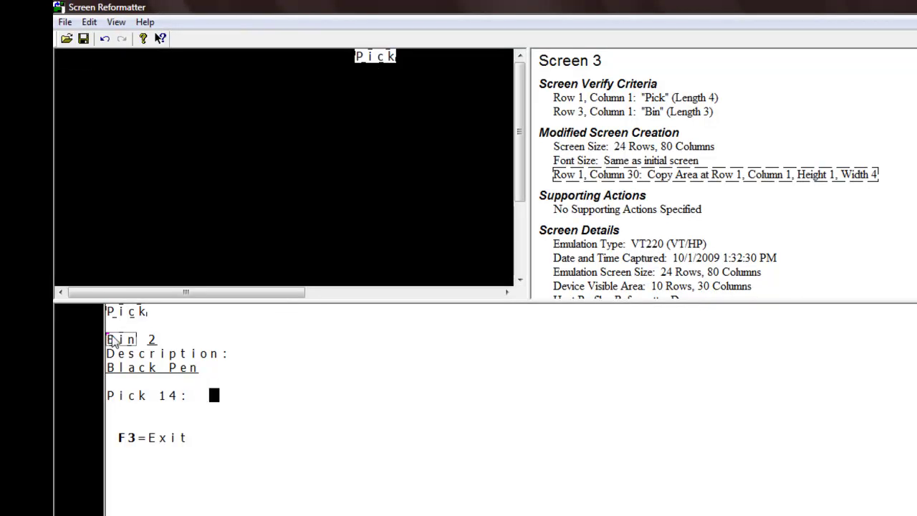
right_click(136, 347)
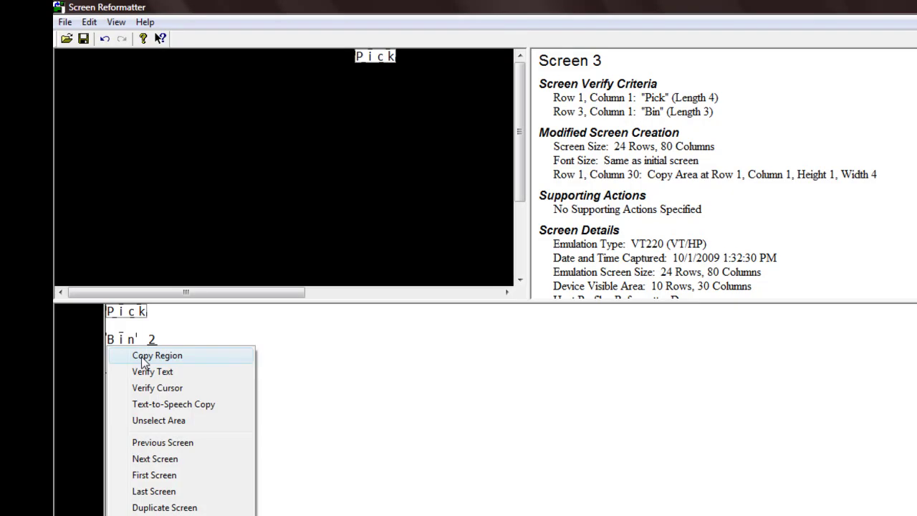
click(142, 356)
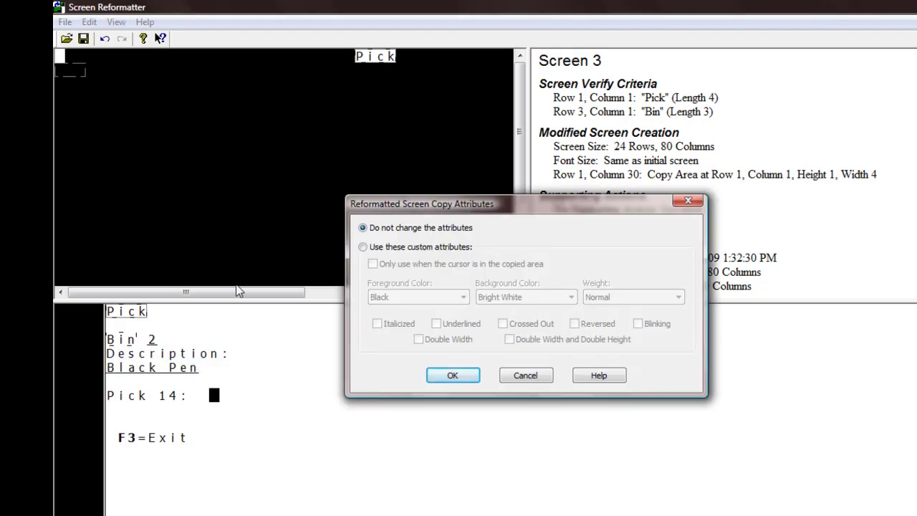
click(362, 246)
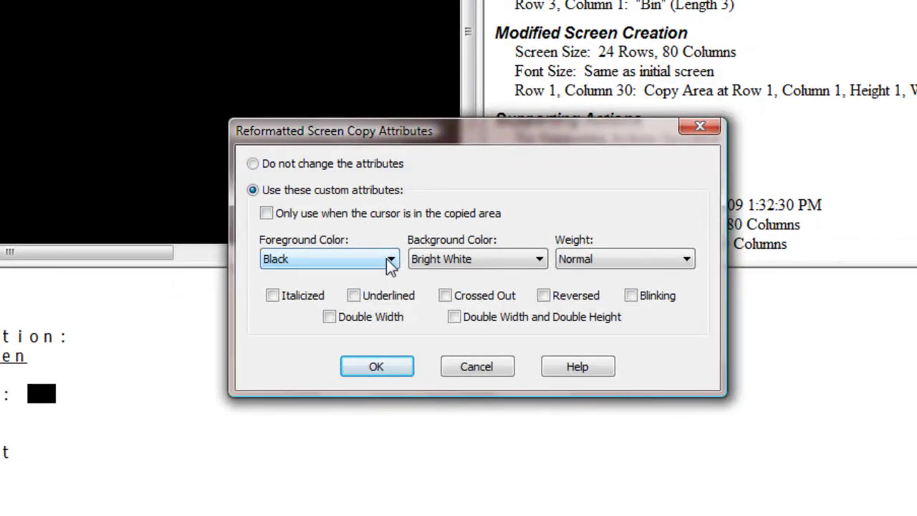
click(459, 259)
click(570, 264)
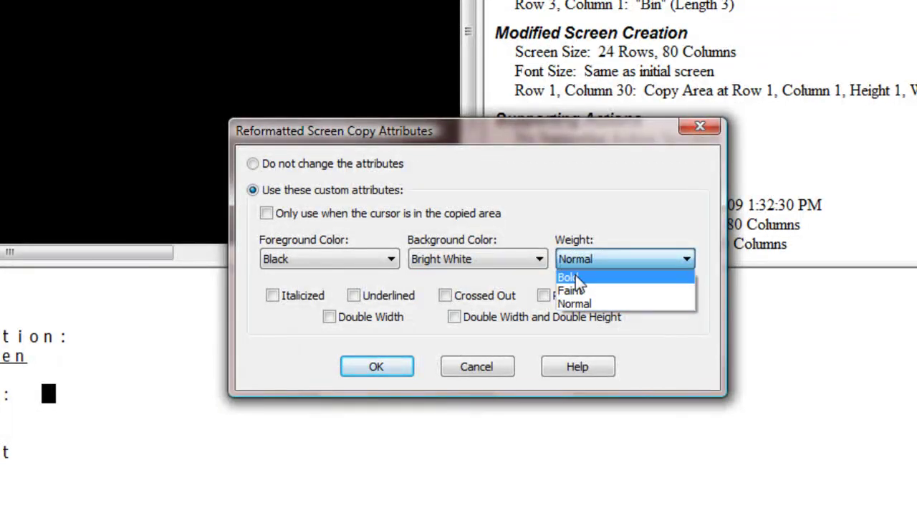
click(575, 275)
click(538, 316)
click(403, 369)
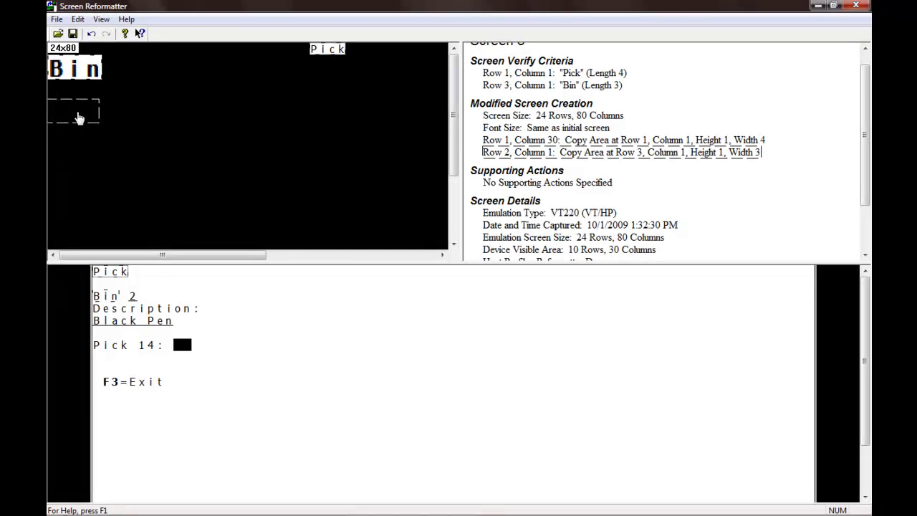
click(82, 119)
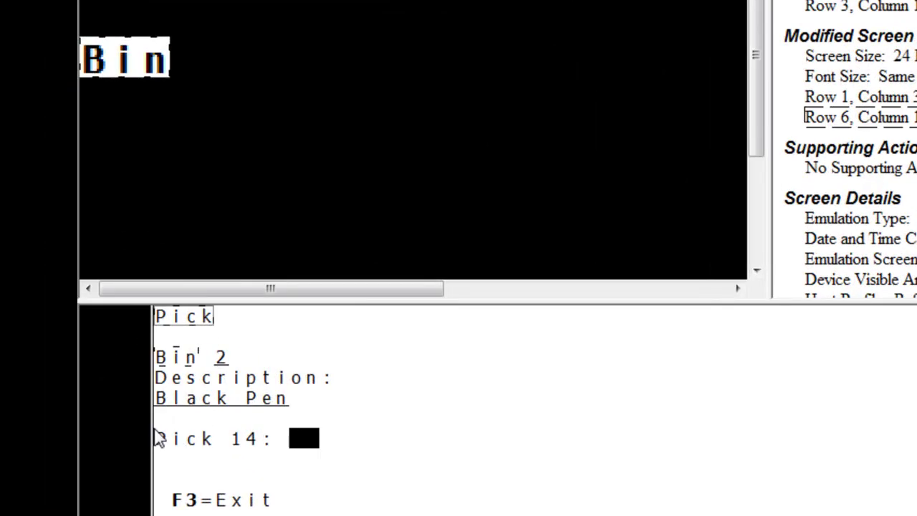
- Copy the Pick 14 field as bold, double width and height, placed below Bin on row 10
drag(157, 437, 216, 457)
right_click(213, 456)
click(217, 467)
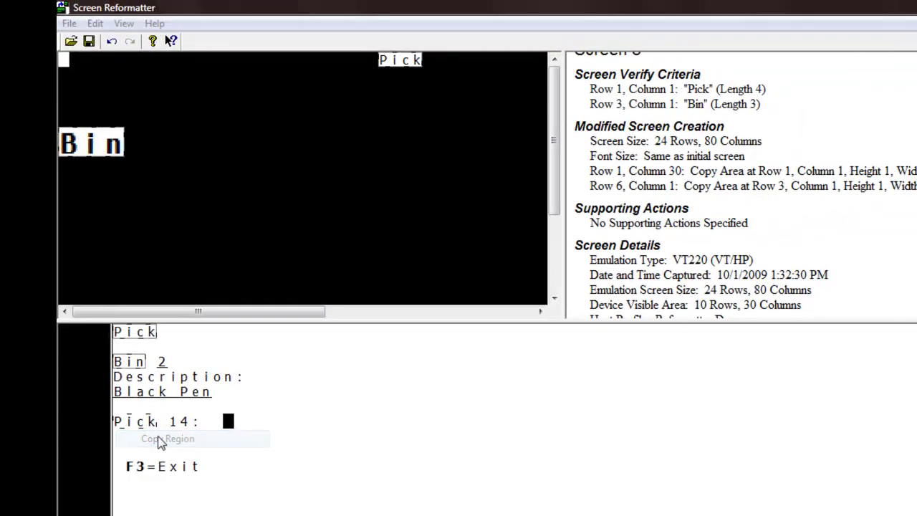
click(421, 264)
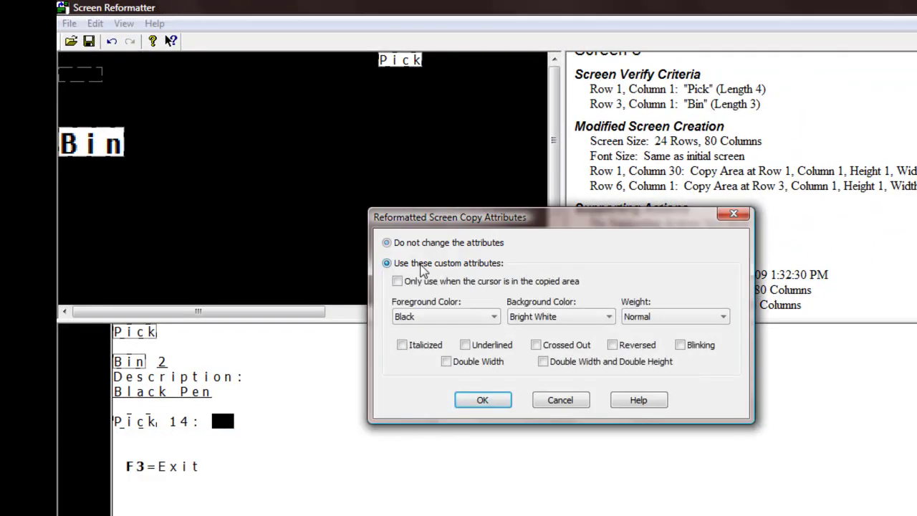
click(650, 317)
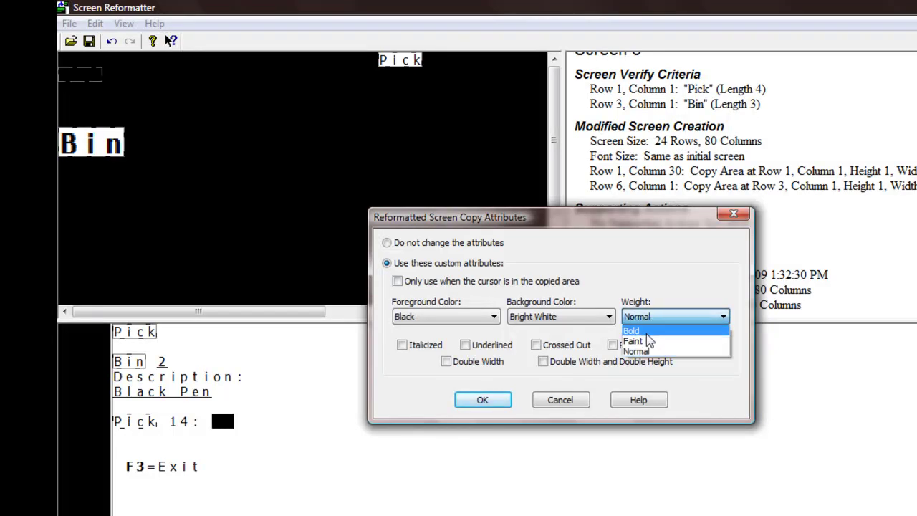
click(647, 333)
click(544, 362)
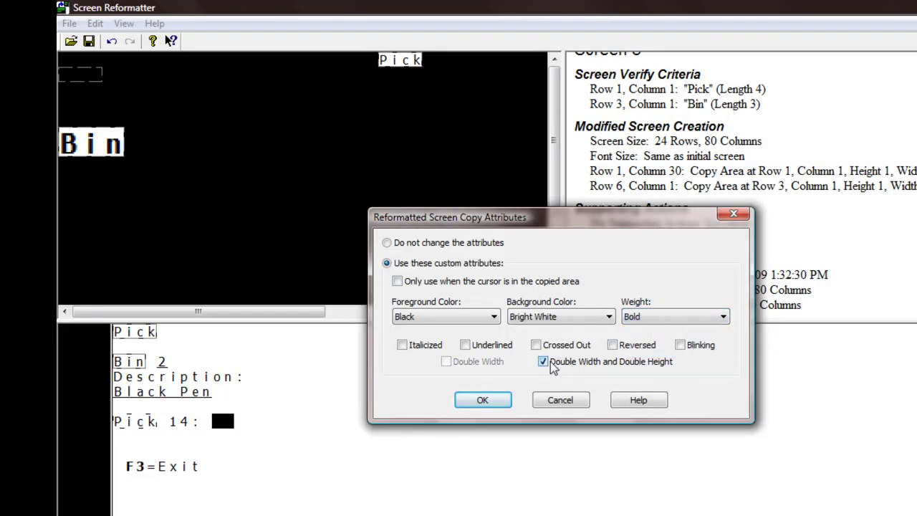
click(508, 399)
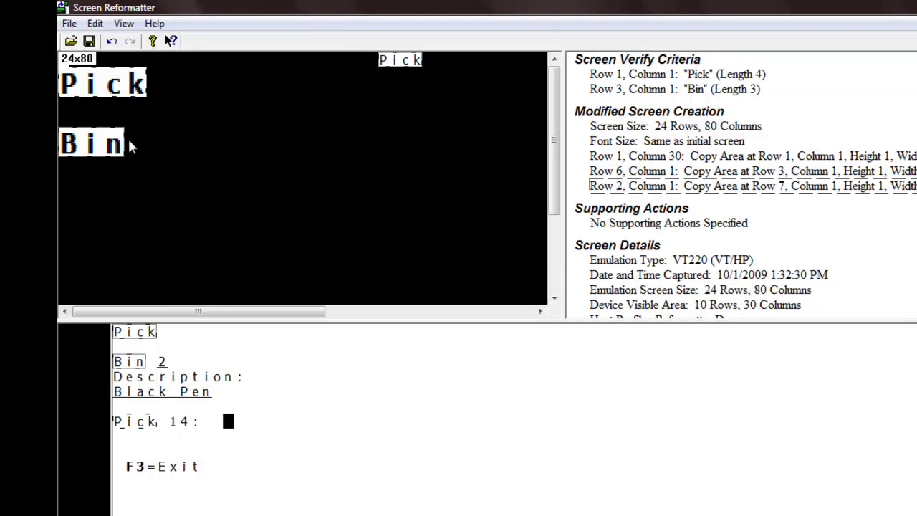
click(108, 175)
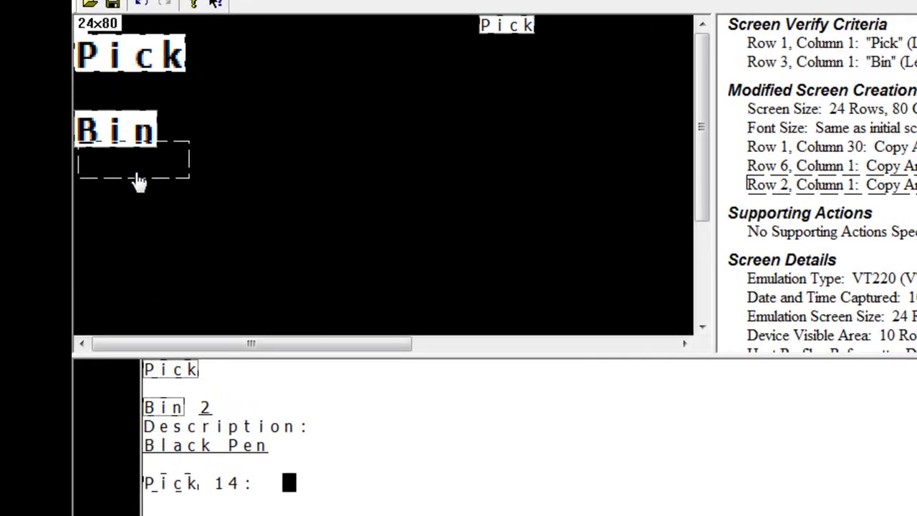
drag(138, 179, 136, 222)
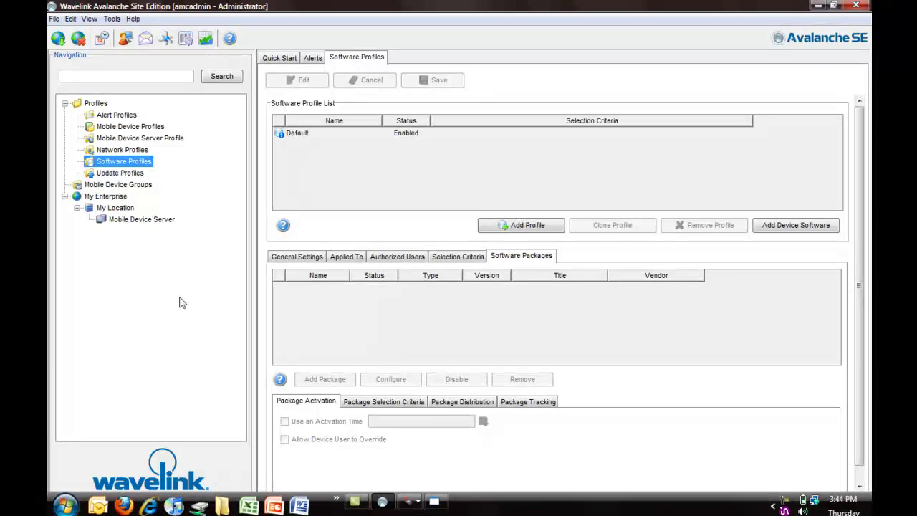
- List the Mobile Device Server inventory and bring up remote control of the 10.21.0.156 device
click(143, 220)
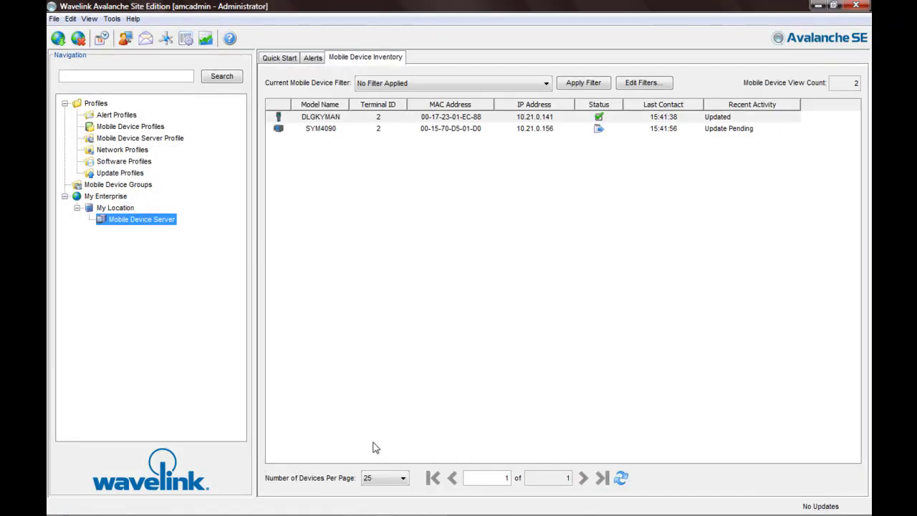
mouse_move(410, 503)
click(466, 462)
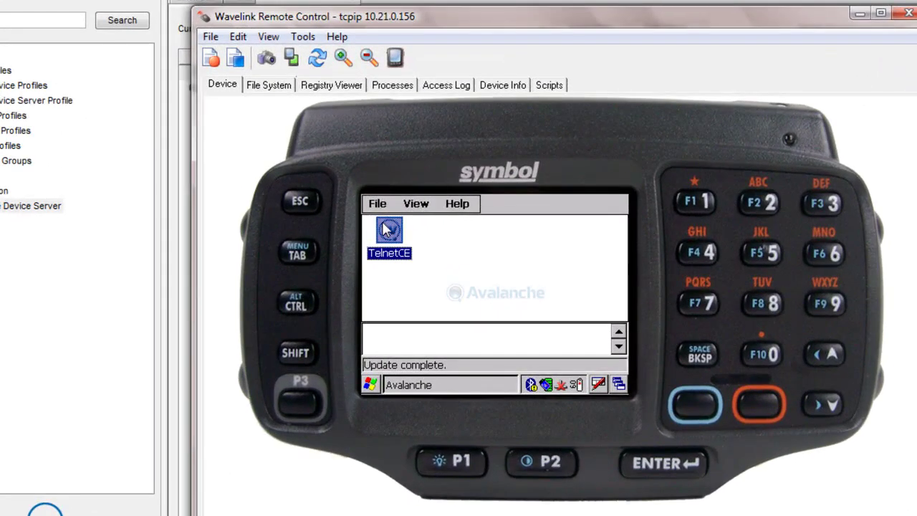
- Launch TelnetCE on the SYM4090 and connect past the start screen to the reformatted Pick screen
double_click(386, 229)
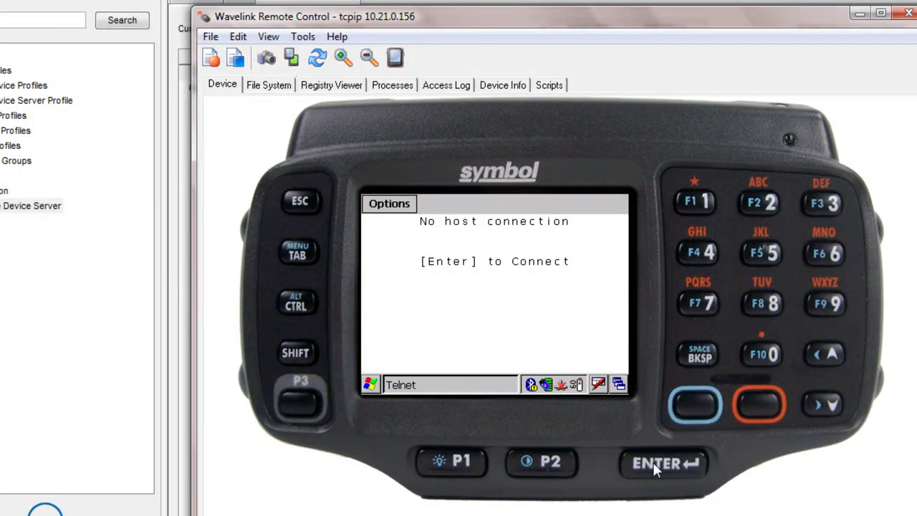
click(652, 462)
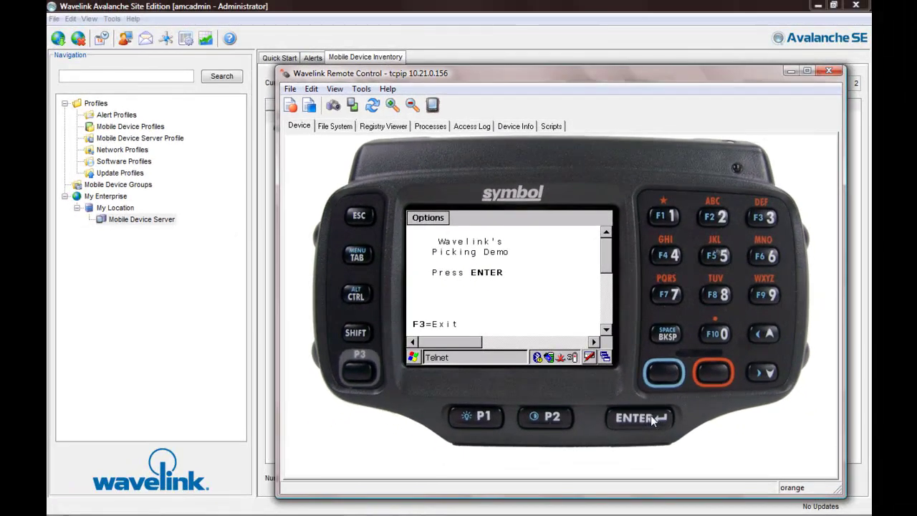
click(652, 420)
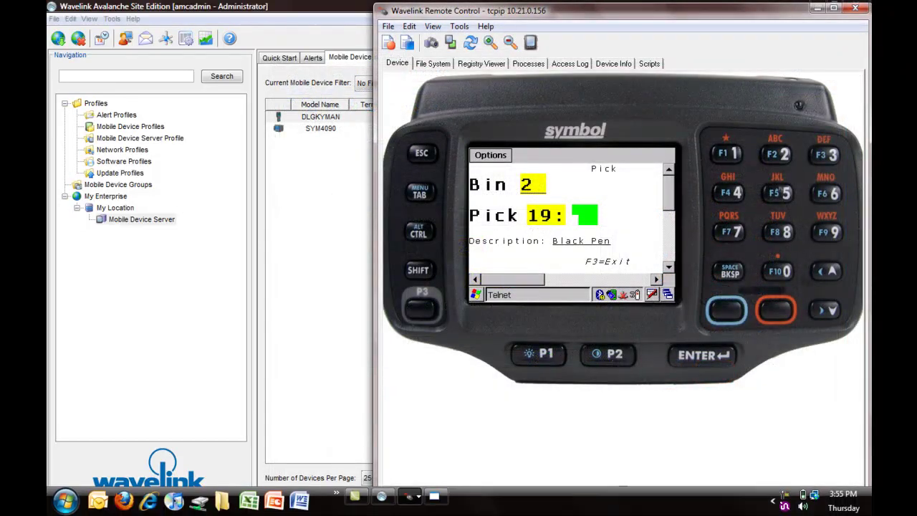
- Bring up the 10.21.0.141 Remote Control window beside the Symbol device window
click(408, 495)
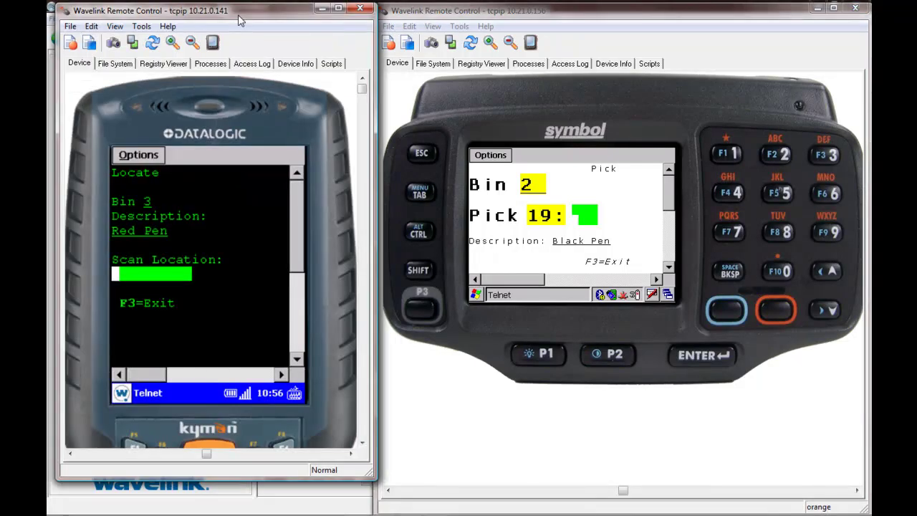